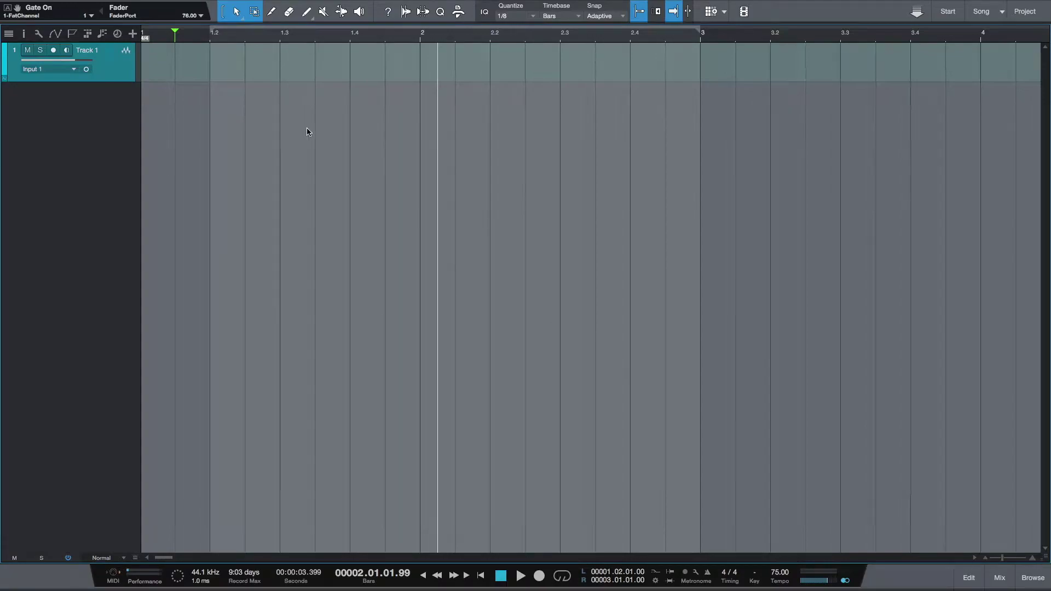
Show automation on Track 1 and examine the Fat Channel insert's parameters available for automation, then close the list
click(55, 34)
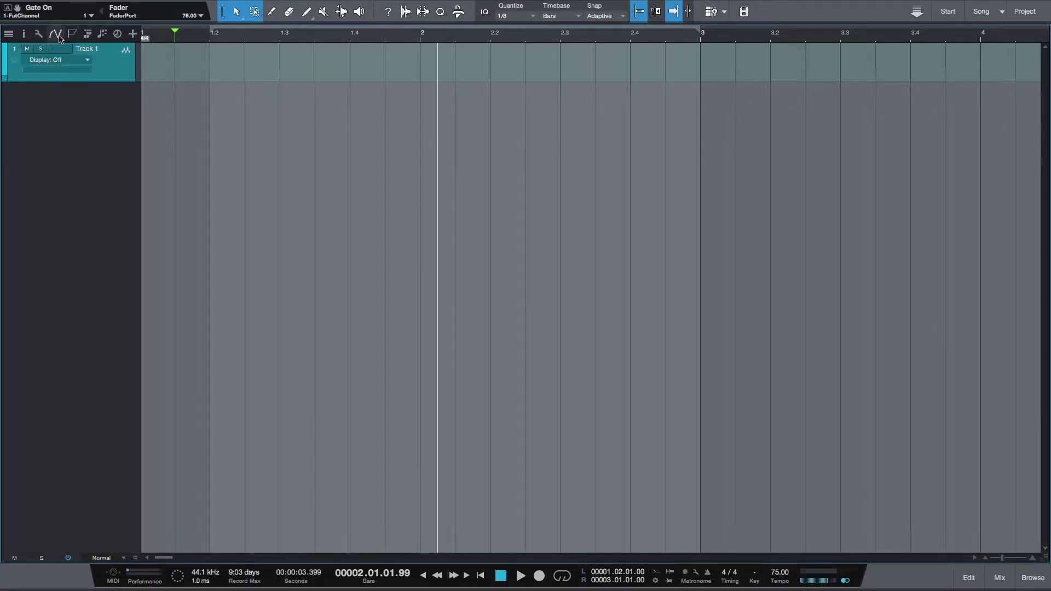
click(89, 60)
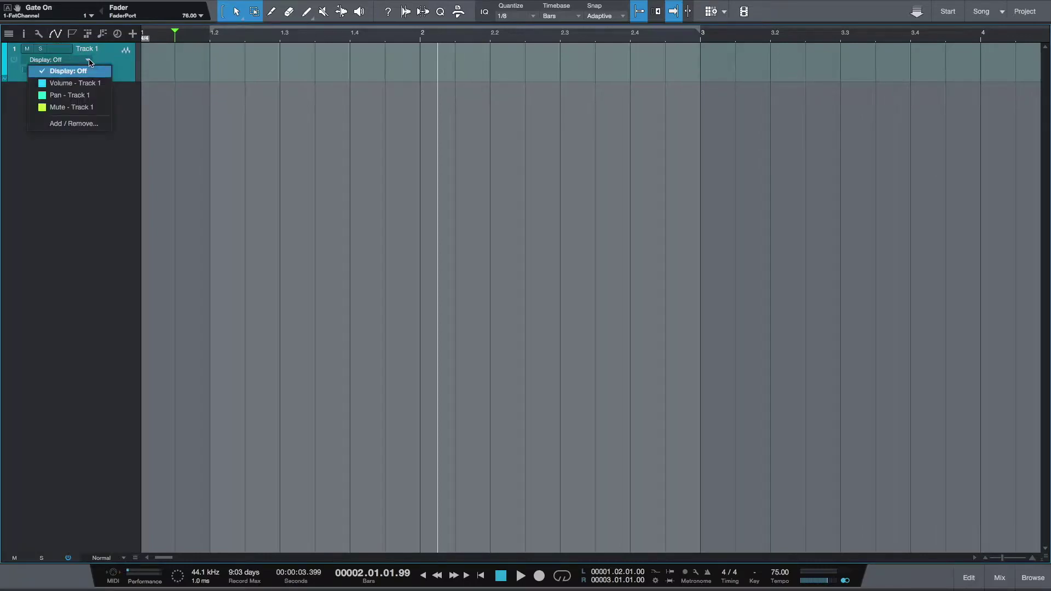
click(86, 124)
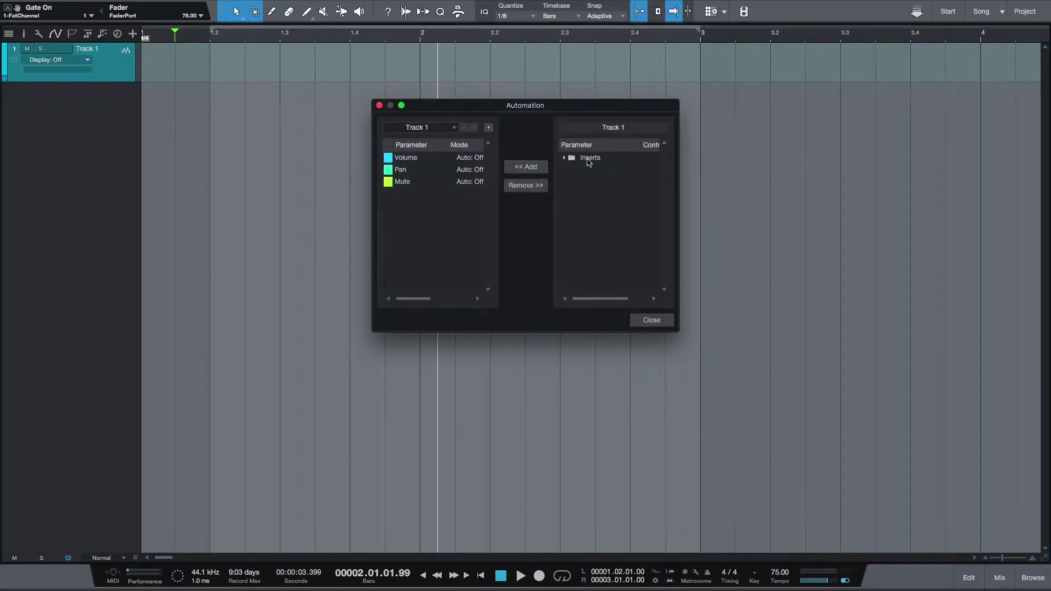
click(567, 160)
double_click(578, 171)
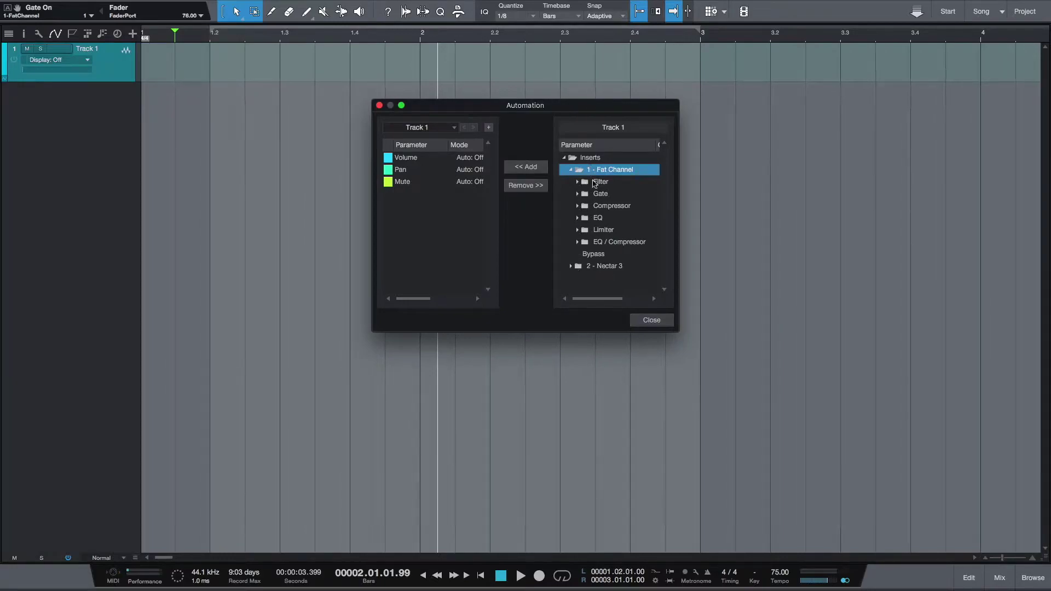
click(651, 320)
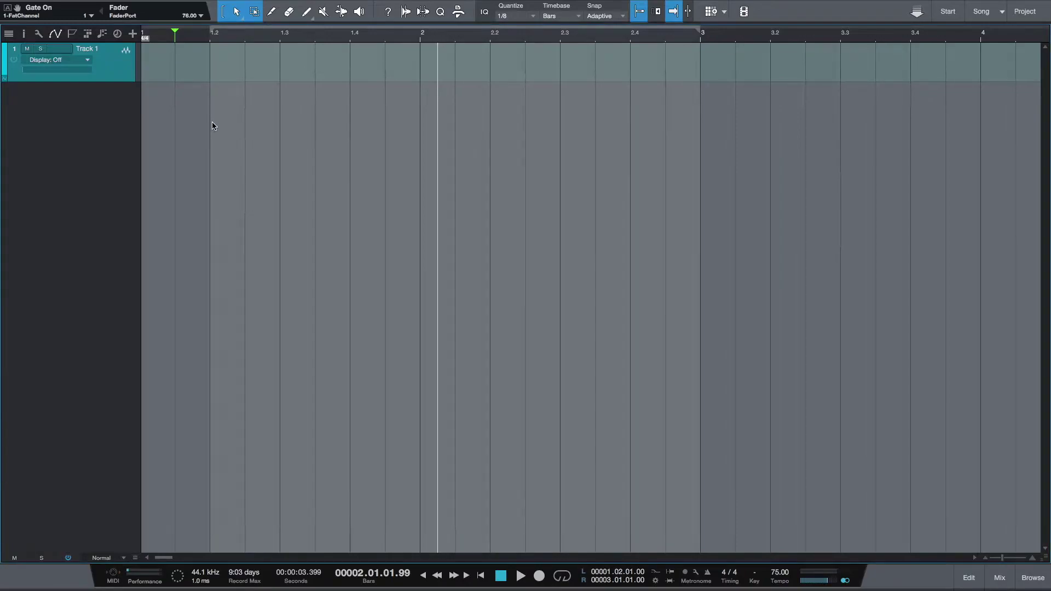
Open the Fat Channel insert of Track 1, show its Hi Pass Filter automation and expand the track's envelopes
key(F4)
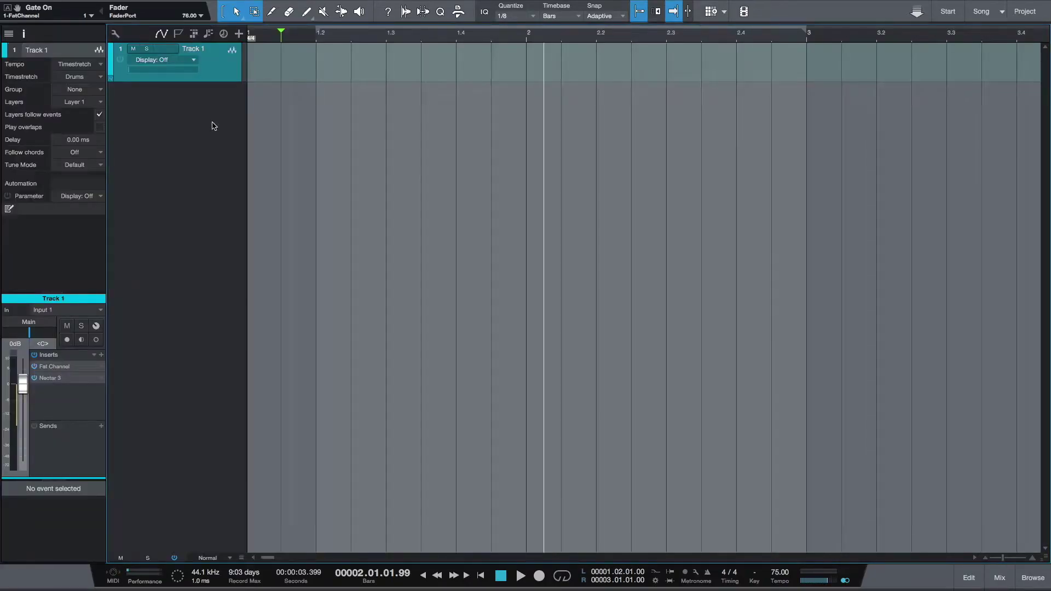
click(55, 367)
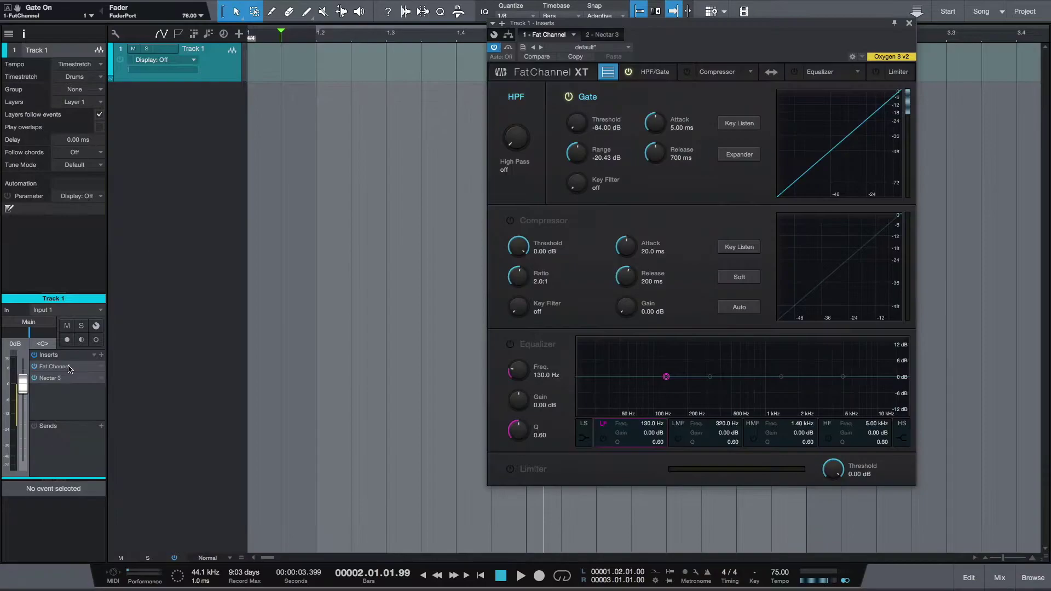
click(515, 139)
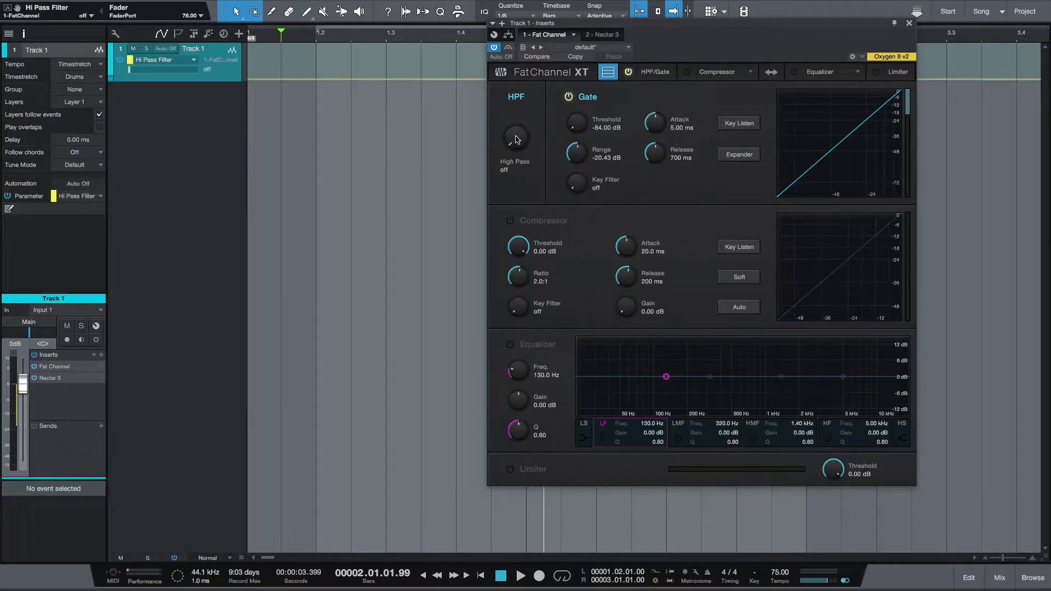
click(112, 82)
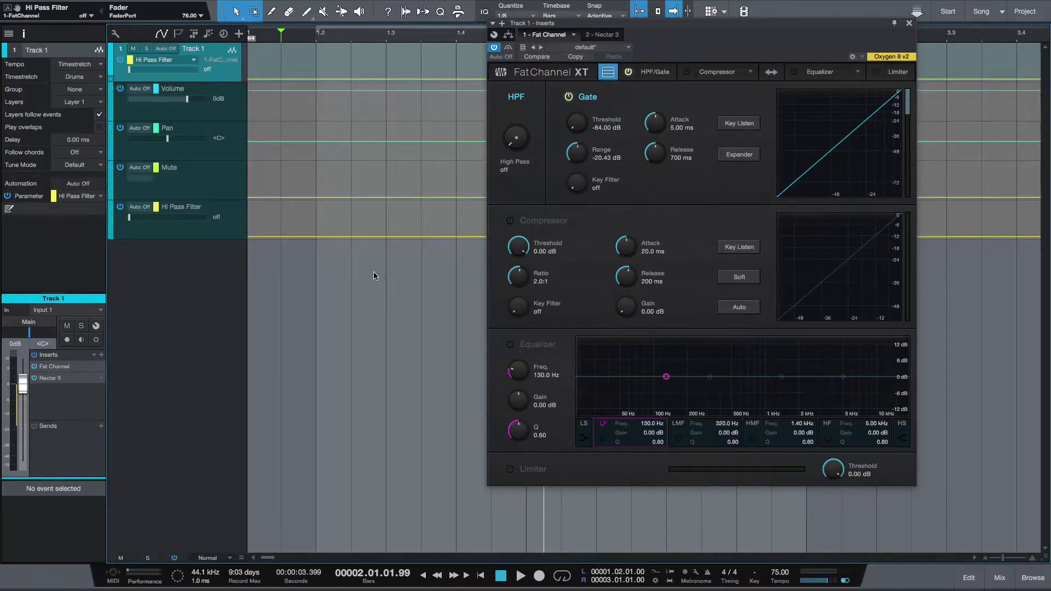
Raise the Hi Pass Filter automation between 1.2 and 1.3, paint two ramps after it, play it back and close Fat Channel
drag(318, 214, 349, 187)
key(5)
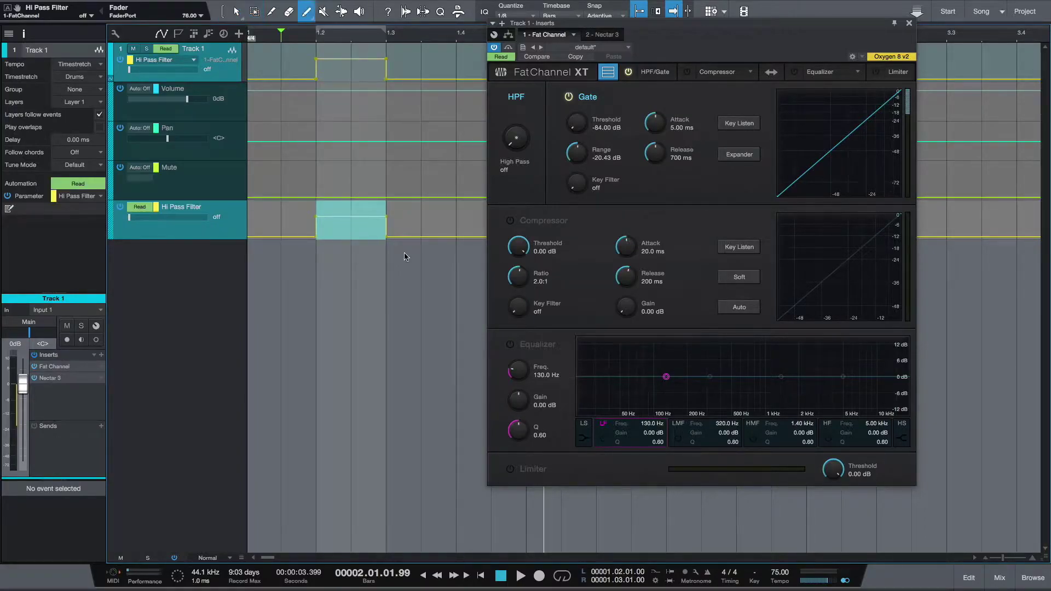
mouse_move(405, 231)
mouse_down()
mouse_move(415, 216)
mouse_move(462, 219)
mouse_move(474, 235)
mouse_move(480, 210)
mouse_up()
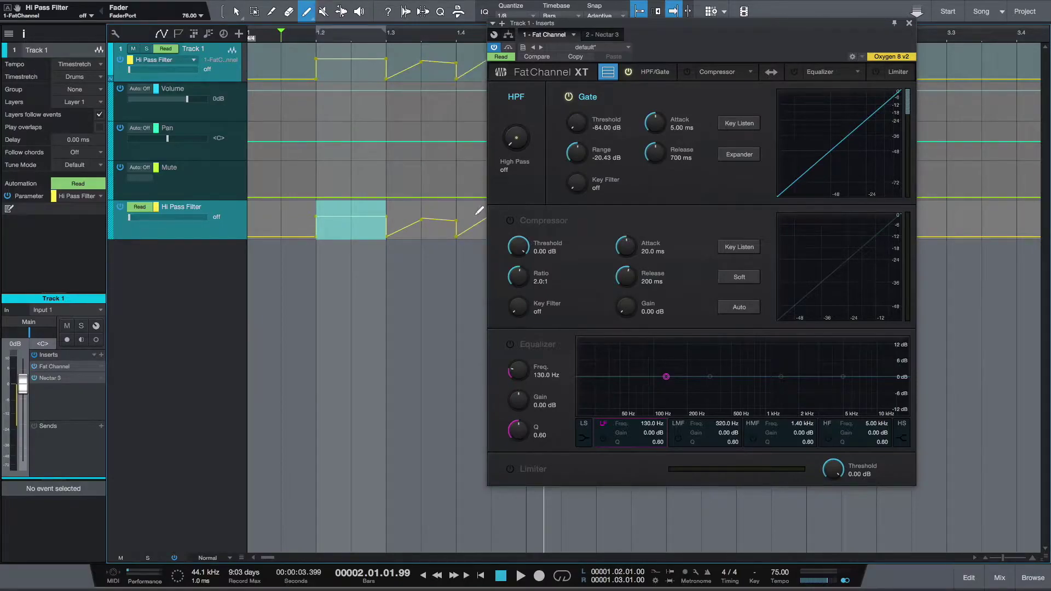
scroll(424, 219, left, 1)
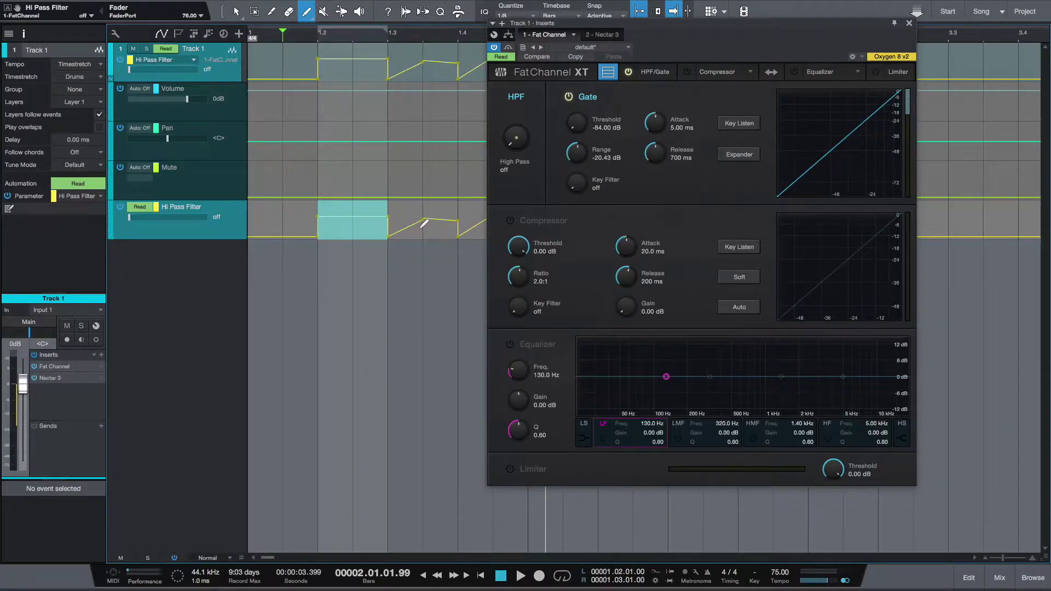
key(space)
key(space)
click(910, 23)
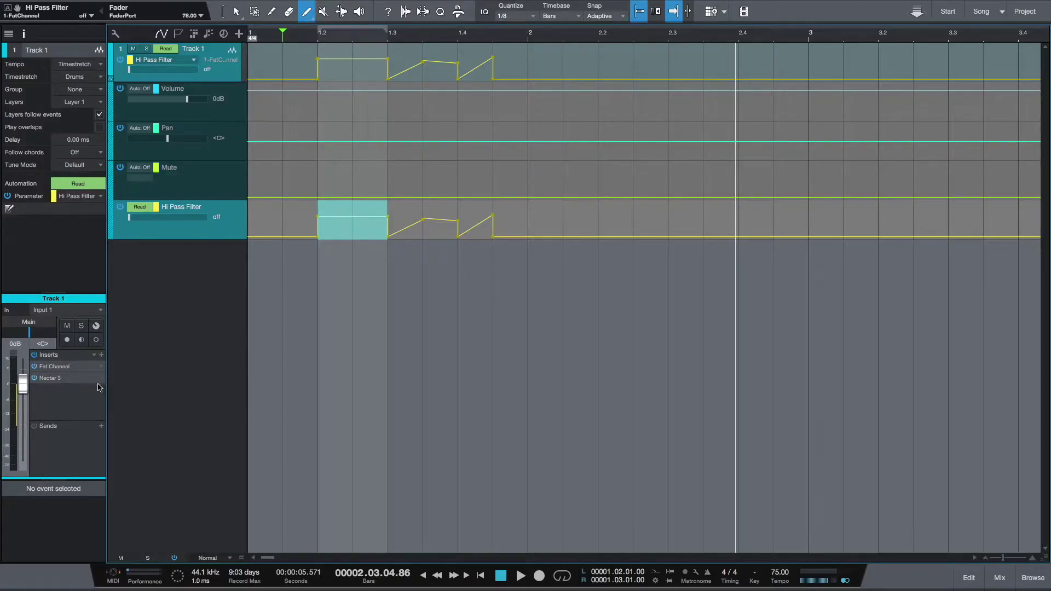
Add a Harmony module to the Nectar 3 insert on Track 1 and bypass the module
click(70, 379)
click(795, 115)
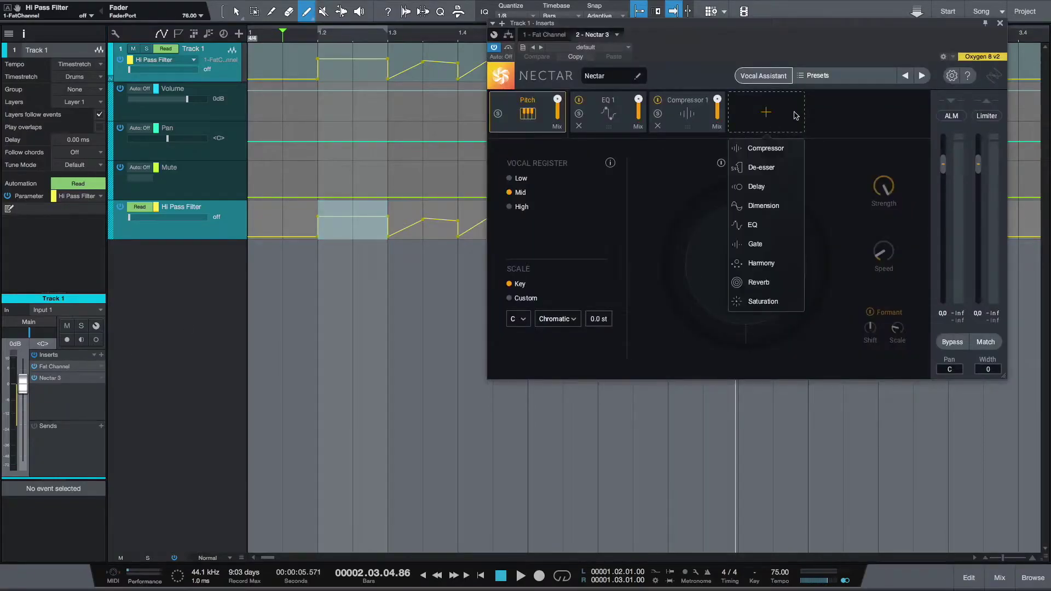
click(779, 264)
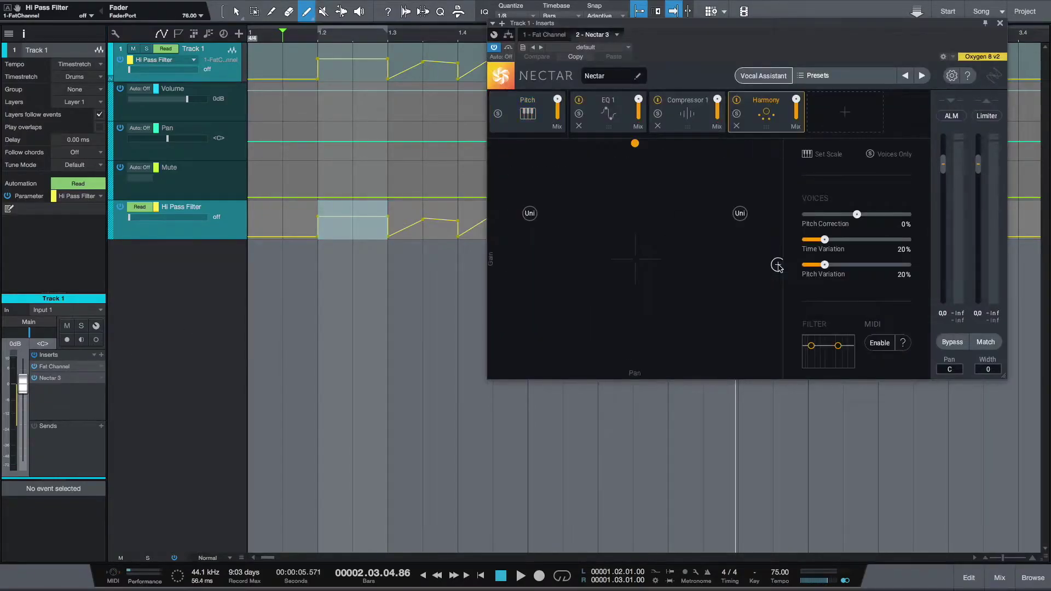
click(737, 102)
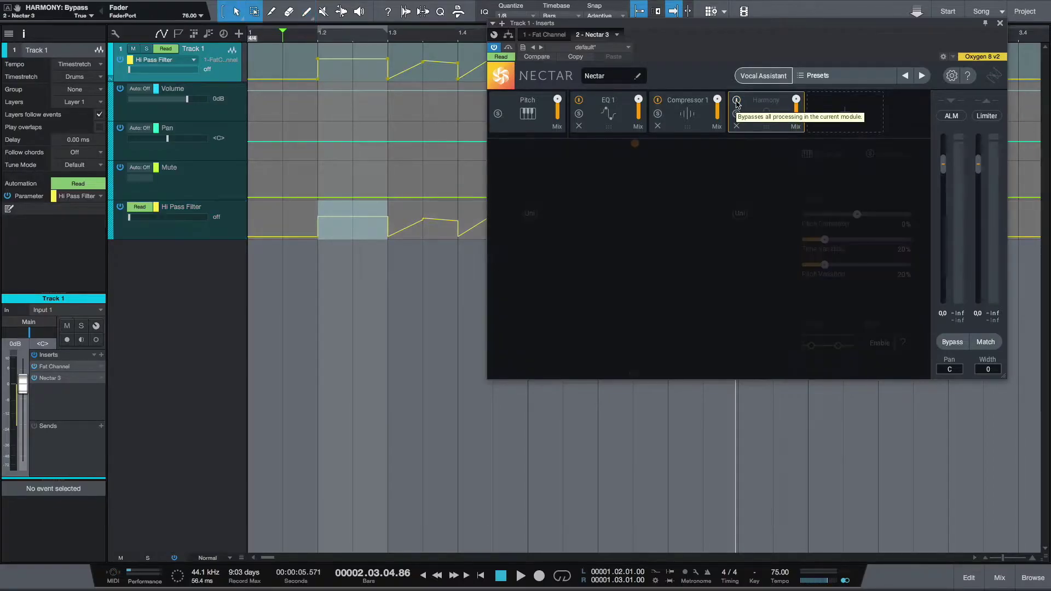
Lower the Harmony Bypass automation between 1.2 and 1.3 and from 1.3.3 to 2, and play the result back
click(319, 256)
drag(319, 250, 354, 305)
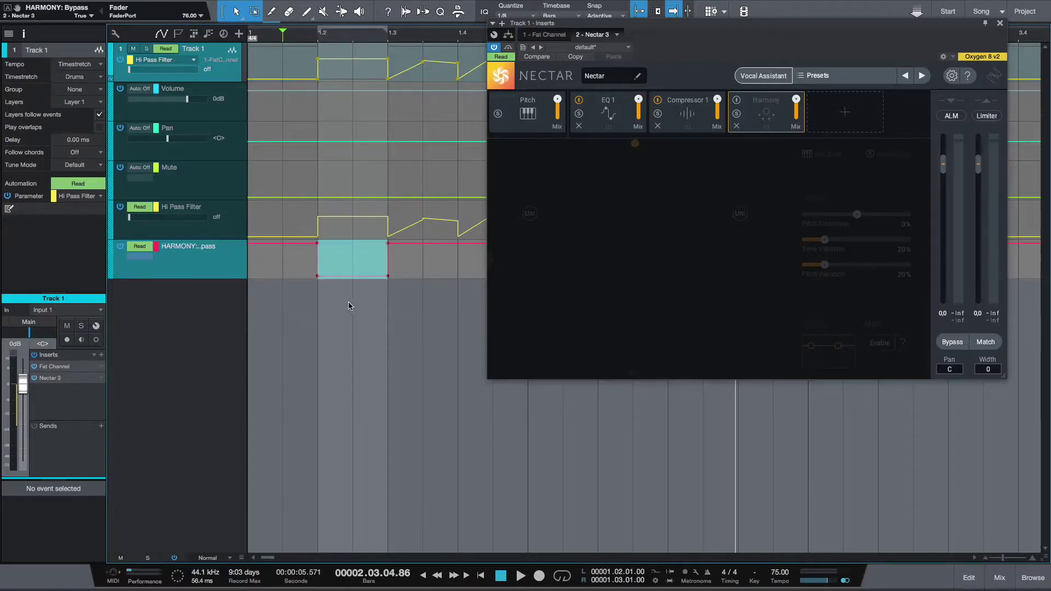
scroll(351, 304, right, 3)
drag(343, 256, 447, 257)
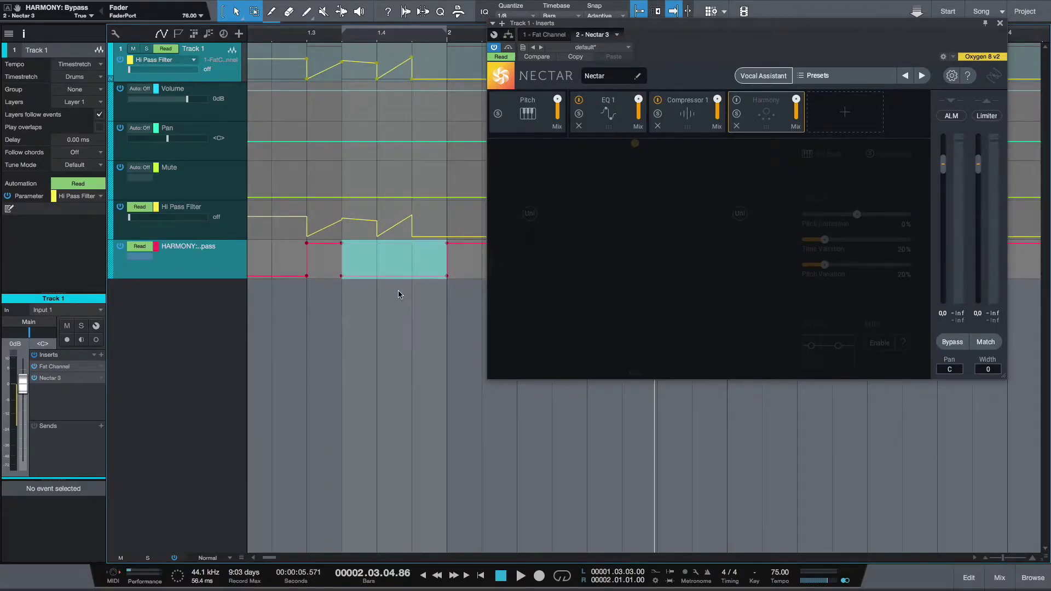
scroll(399, 293, left, 3)
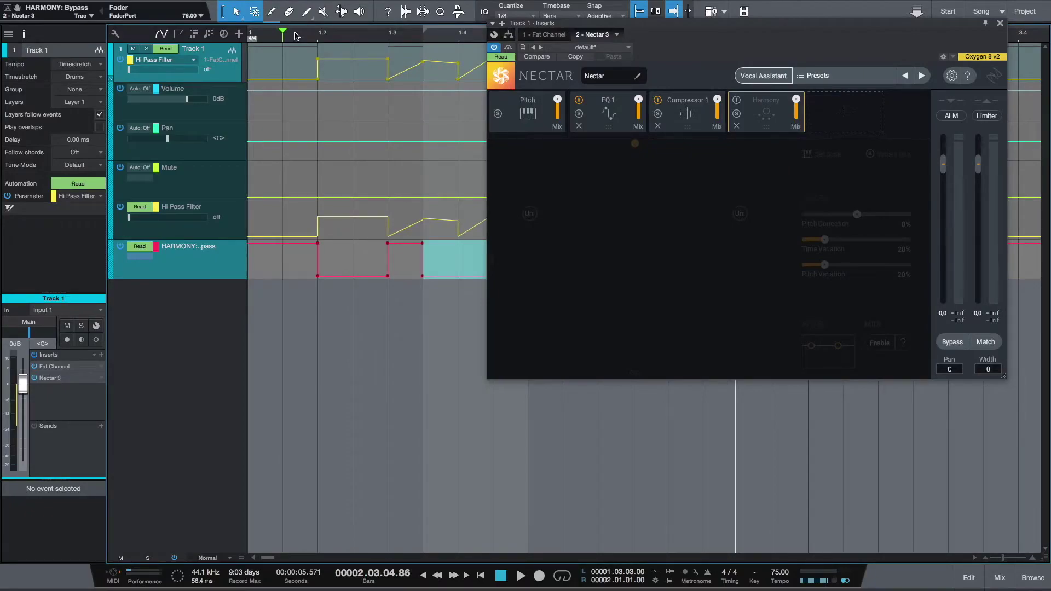
key(space)
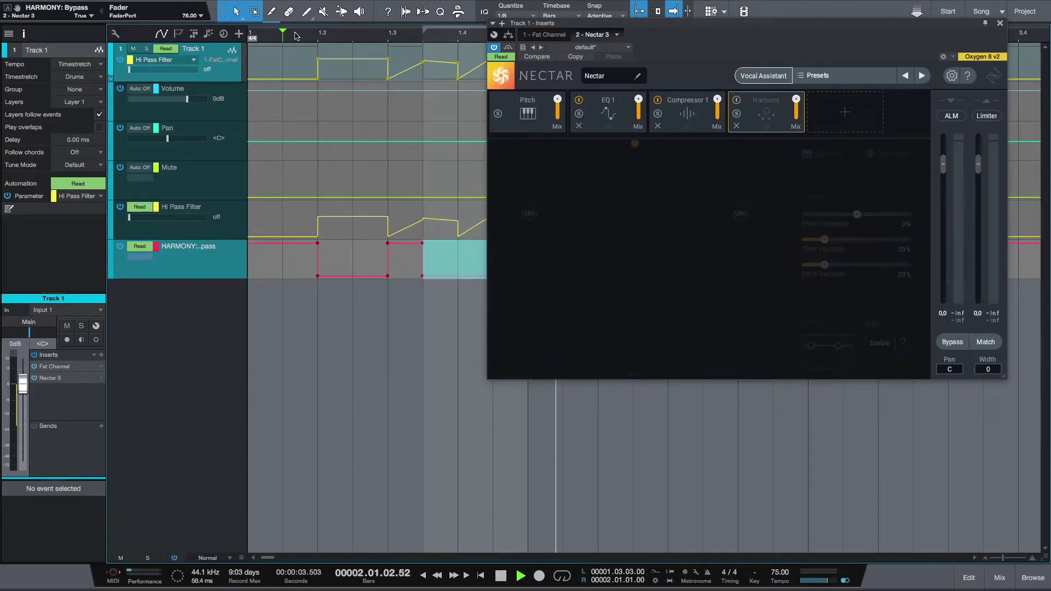
key(space)
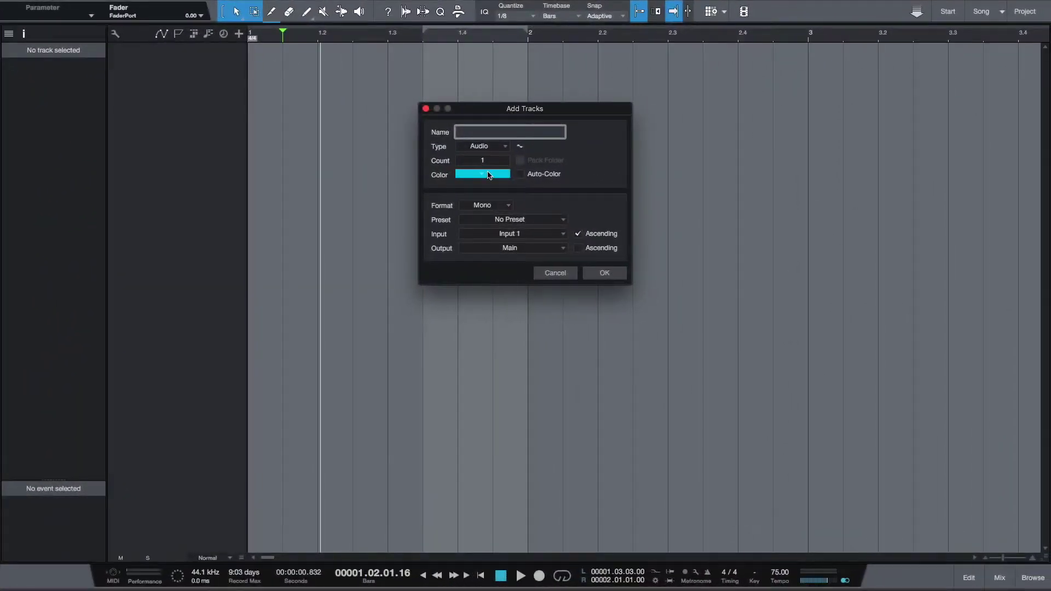
Add an instrument track that uses Presence as its new instrument
click(498, 147)
click(495, 171)
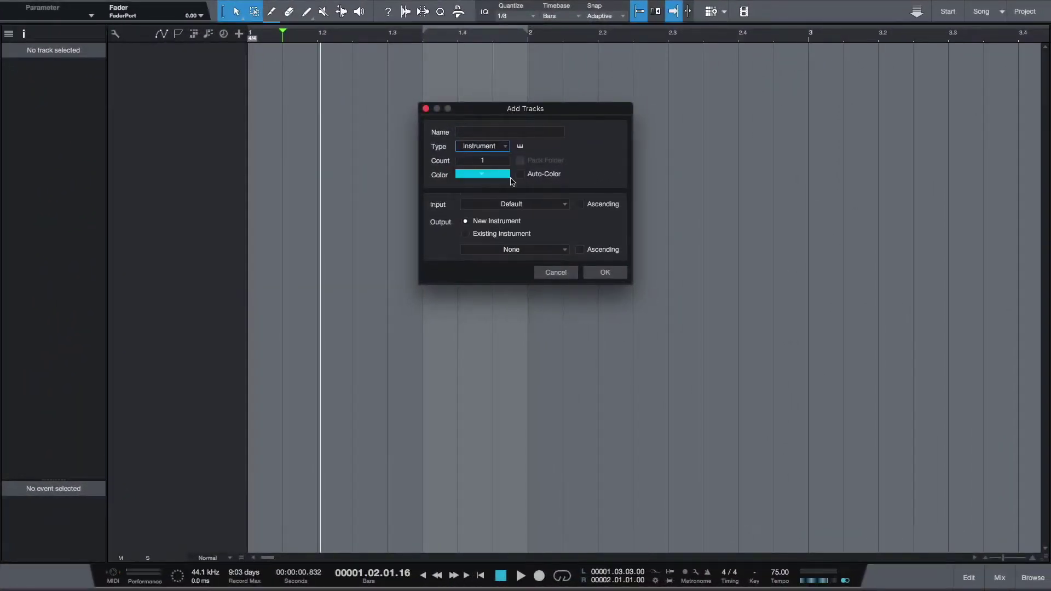
click(561, 251)
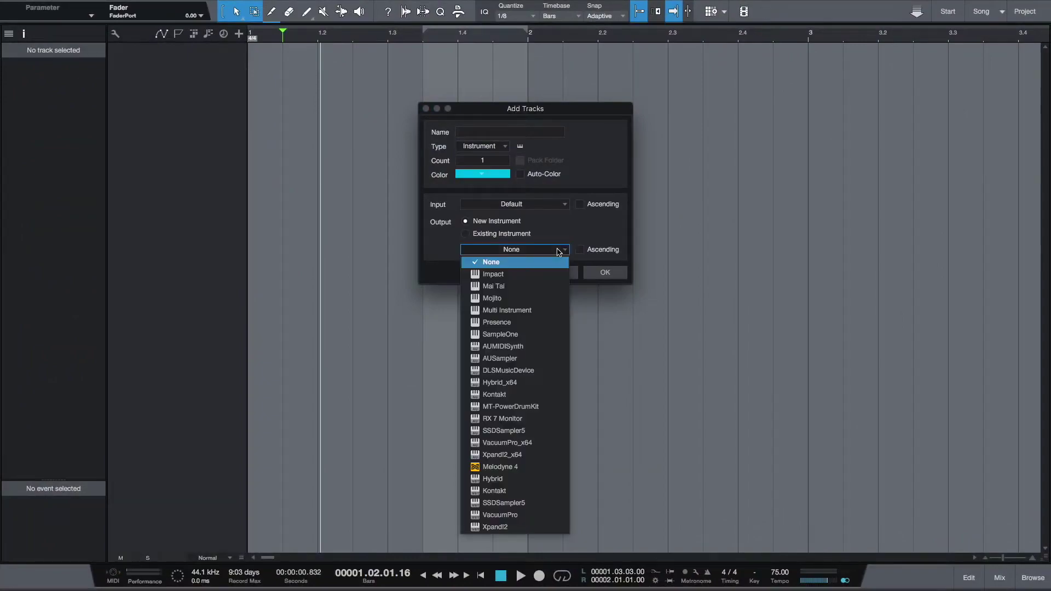
click(531, 323)
click(605, 273)
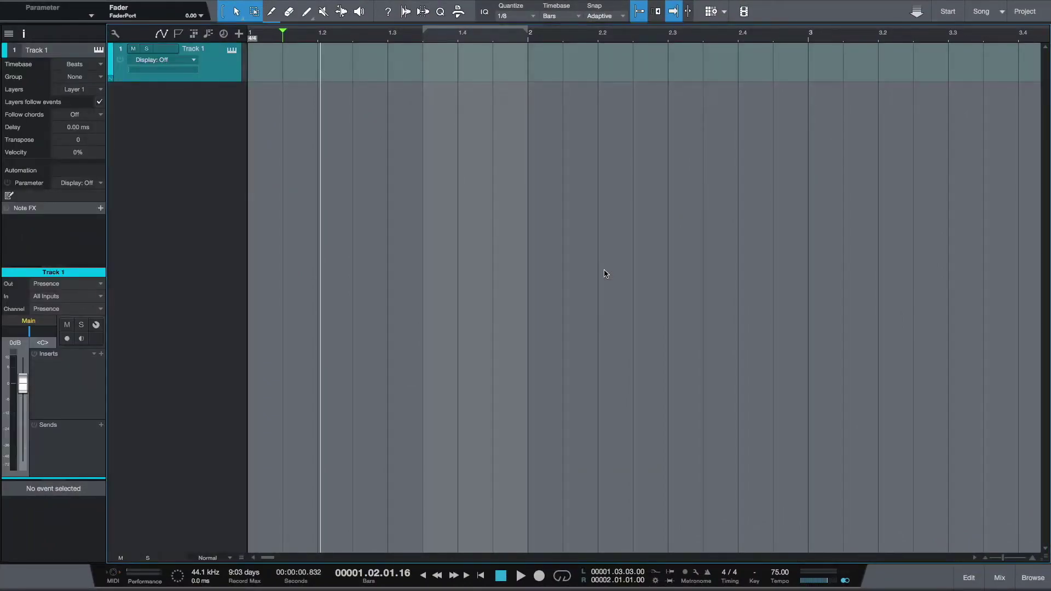
Open Presence on Track 1 and load the Organ Even preset from the Organ folder
click(232, 51)
click(605, 112)
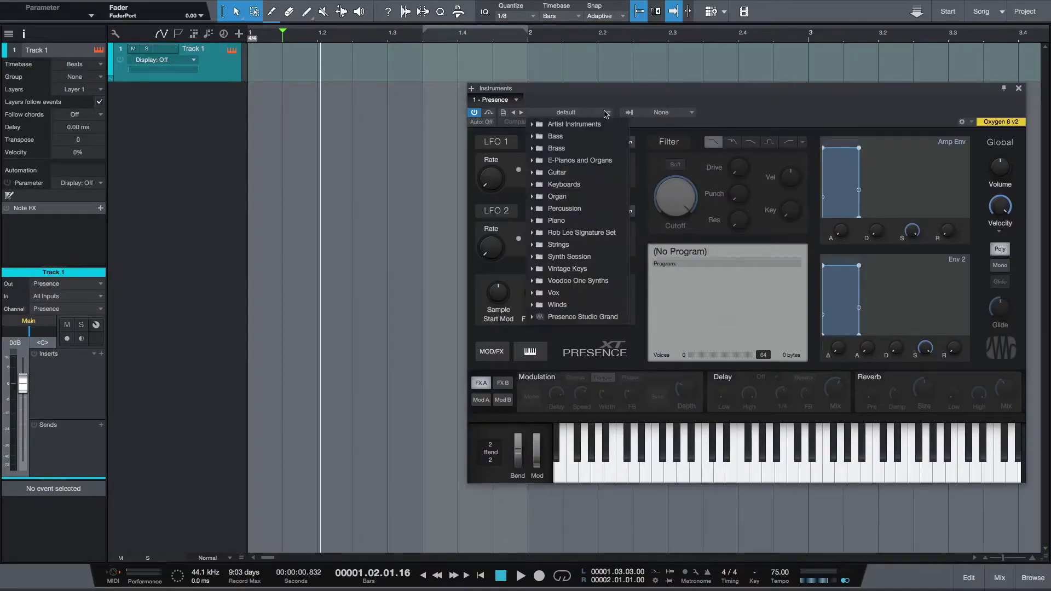
click(573, 198)
click(585, 294)
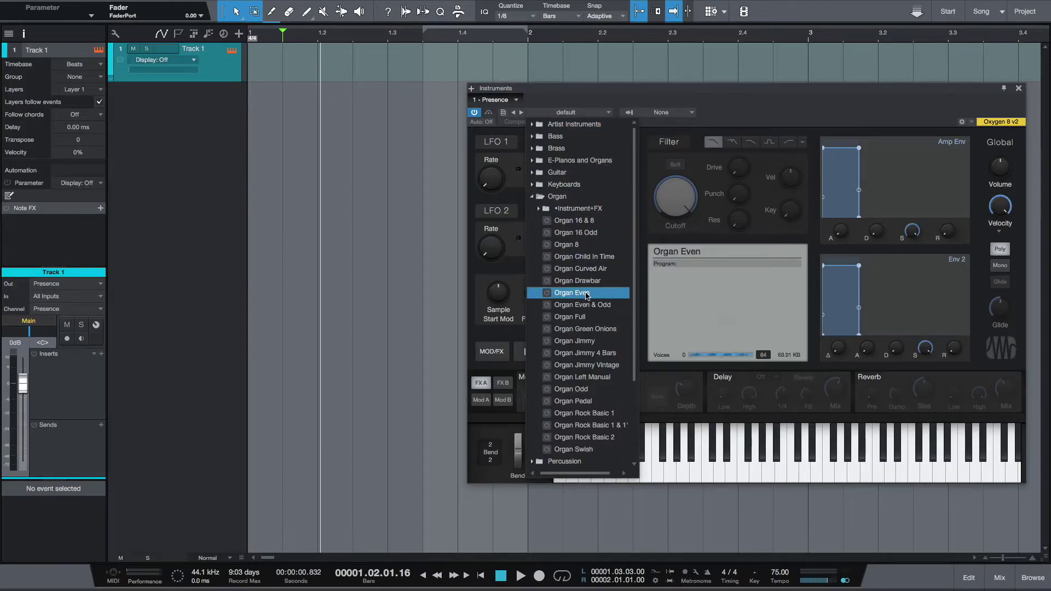
click(752, 88)
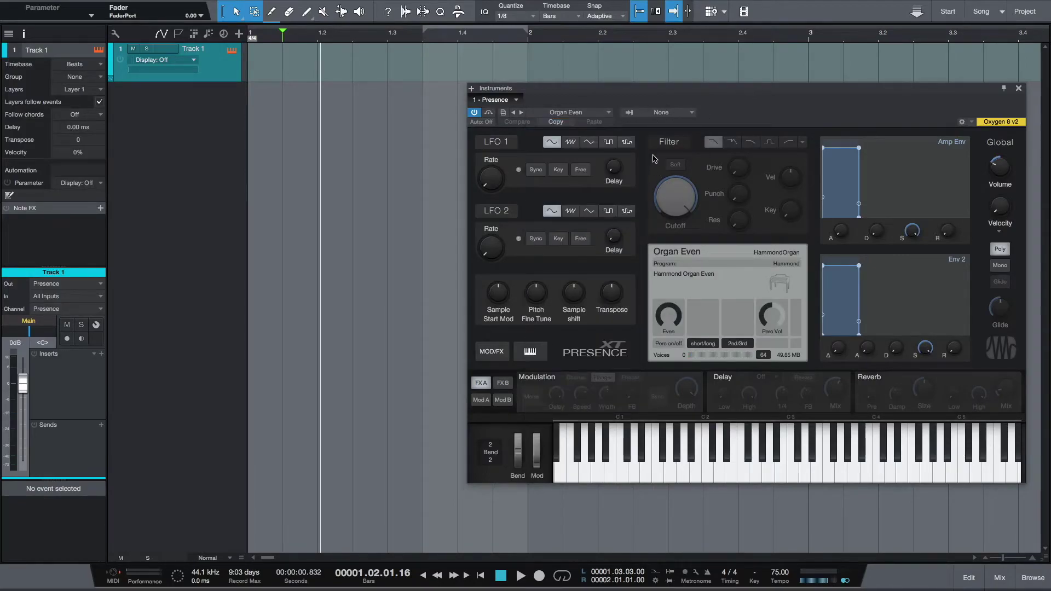
Automate Presence's filter Cutoff, lowering it to about 710 Hz from 1.2 to 1.3 and about 20 Hz from 1.4 to 2, and play it
click(676, 207)
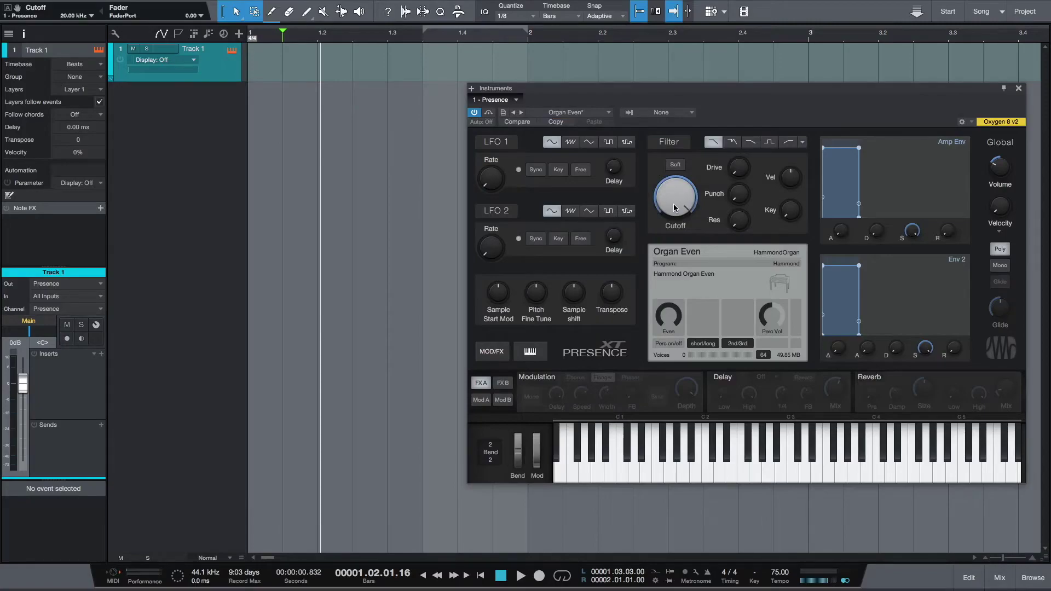
key(a)
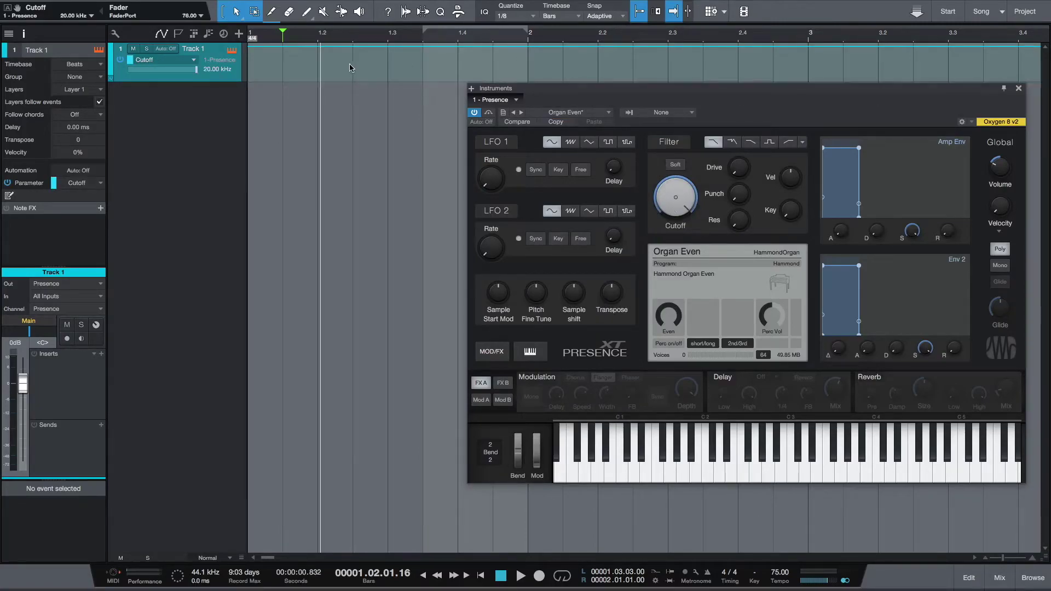
drag(320, 54, 353, 64)
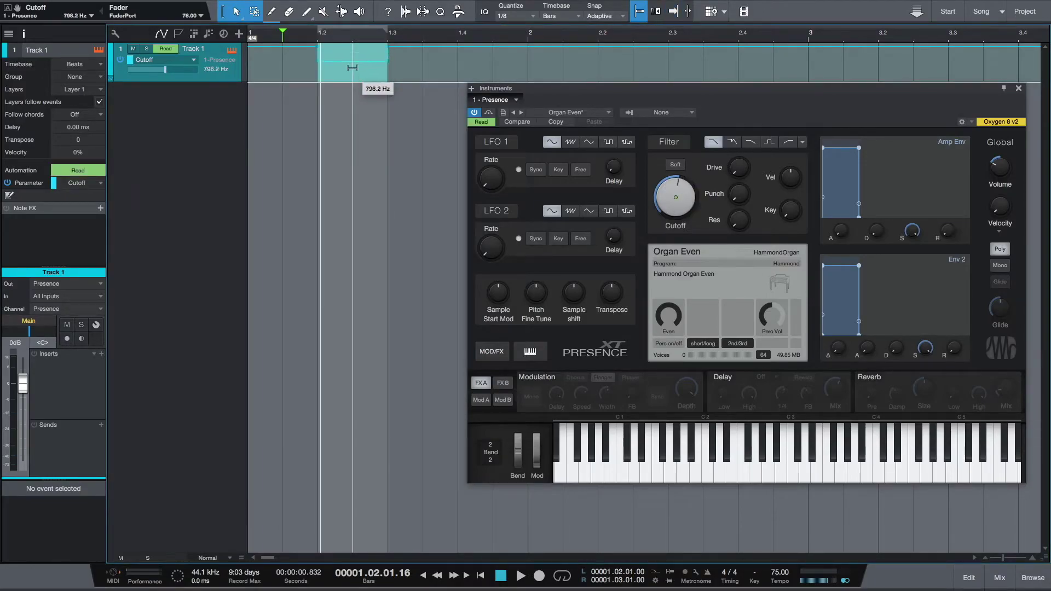
drag(458, 64, 533, 65)
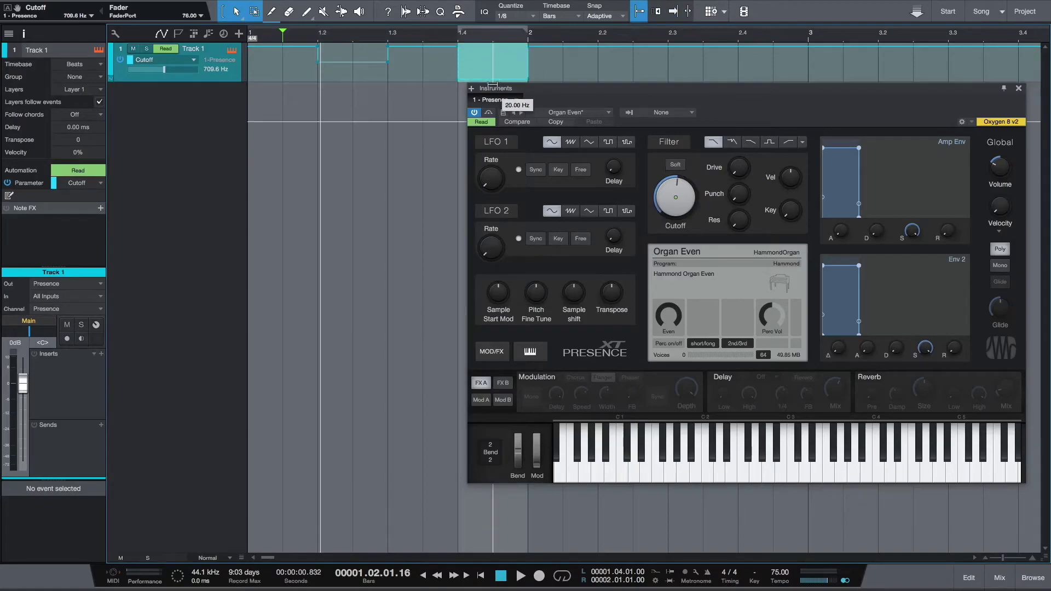
key(space)
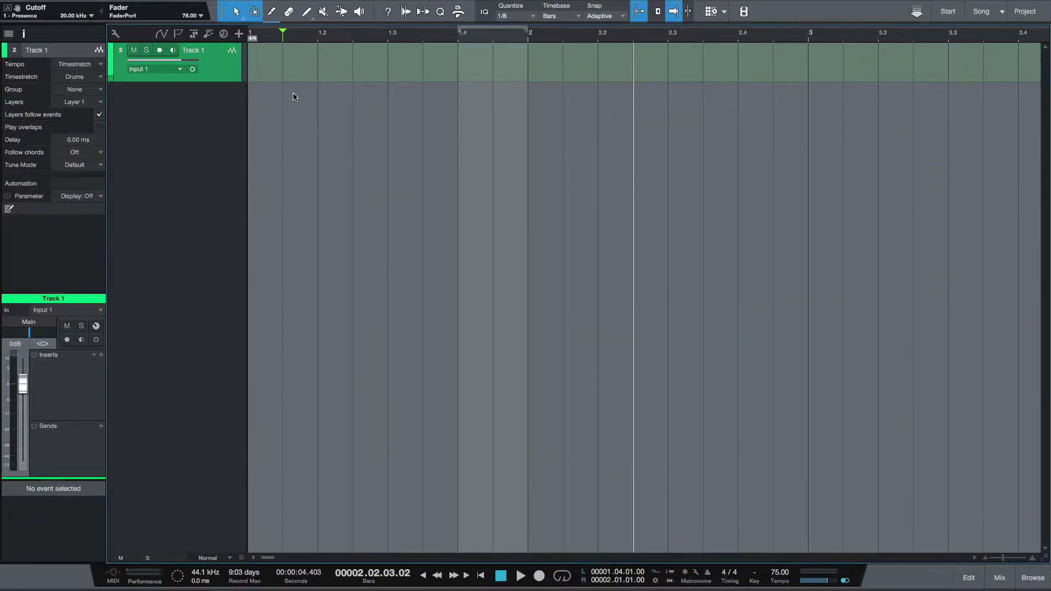
Show Track 1's automation envelopes and draw its Volume automation freehand from 1.2 to about 1.4, first with snapping and again without it
click(307, 13)
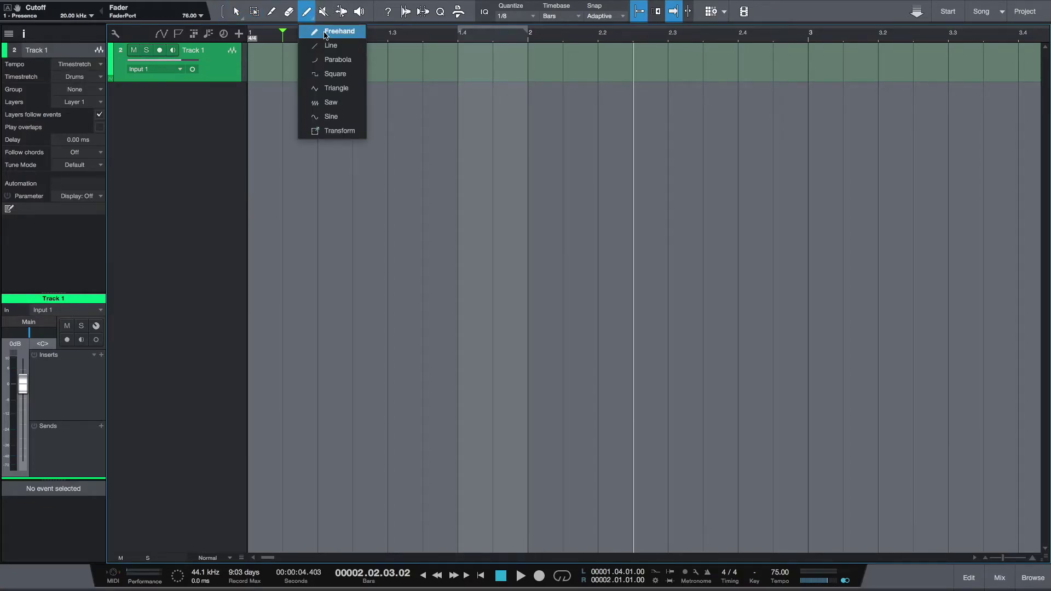
click(327, 32)
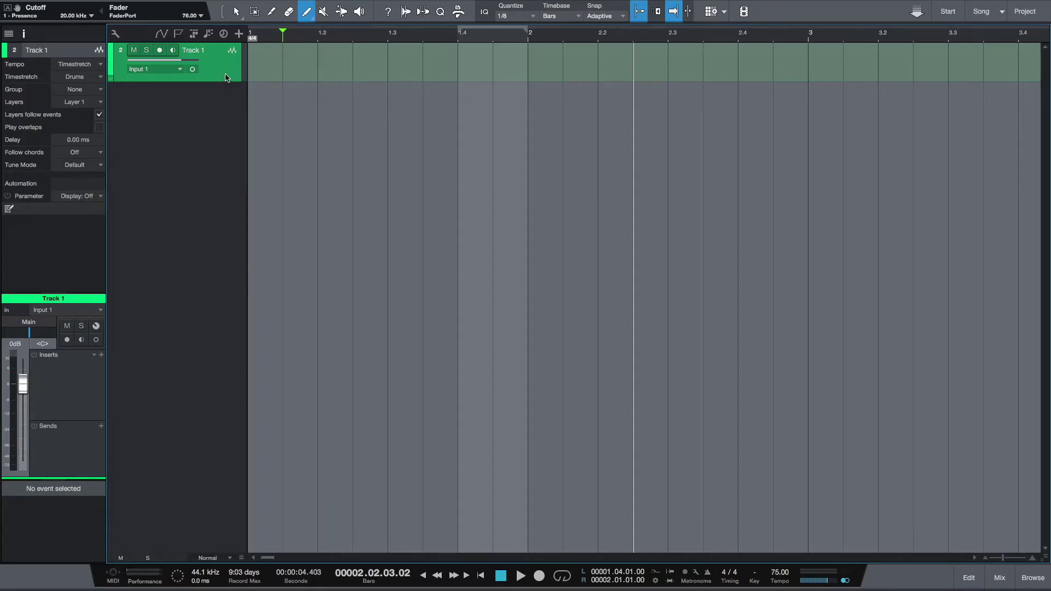
click(112, 81)
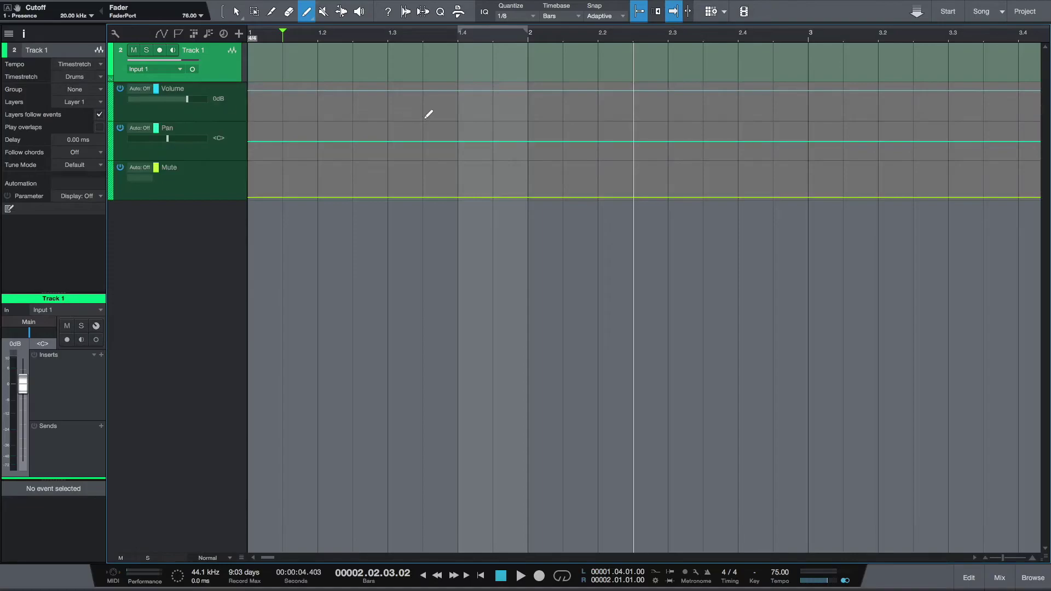
mouse_move(319, 100)
mouse_down()
mouse_move(385, 68)
mouse_move(388, 91)
mouse_move(403, 98)
mouse_move(384, 75)
mouse_move(416, 82)
mouse_move(424, 119)
mouse_move(457, 112)
mouse_move(425, 115)
mouse_up()
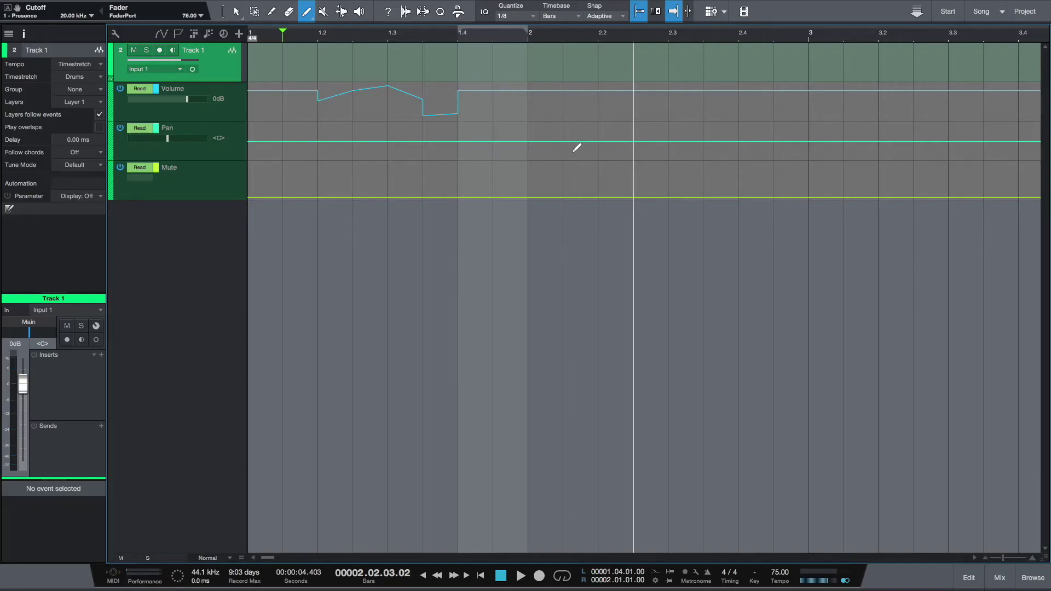
key(n)
mouse_move(320, 90)
mouse_down()
mouse_move(340, 114)
mouse_move(362, 91)
mouse_move(398, 82)
mouse_move(417, 113)
mouse_move(435, 85)
mouse_move(465, 89)
mouse_up()
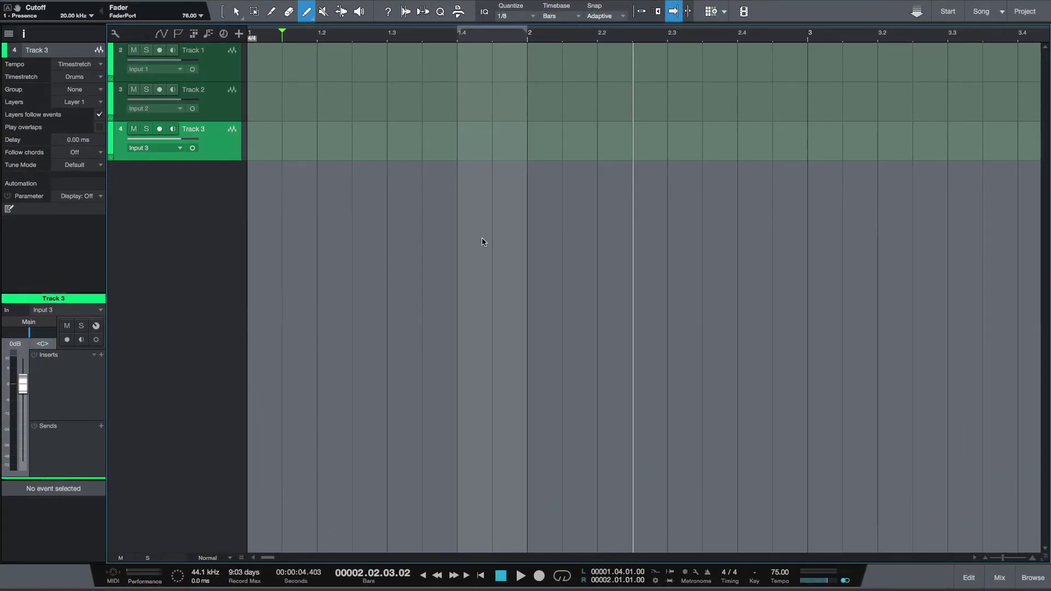
Show automation on the tracks and display the Pan envelope for Track 1, Track 2 and Track 3
key(a)
click(189, 61)
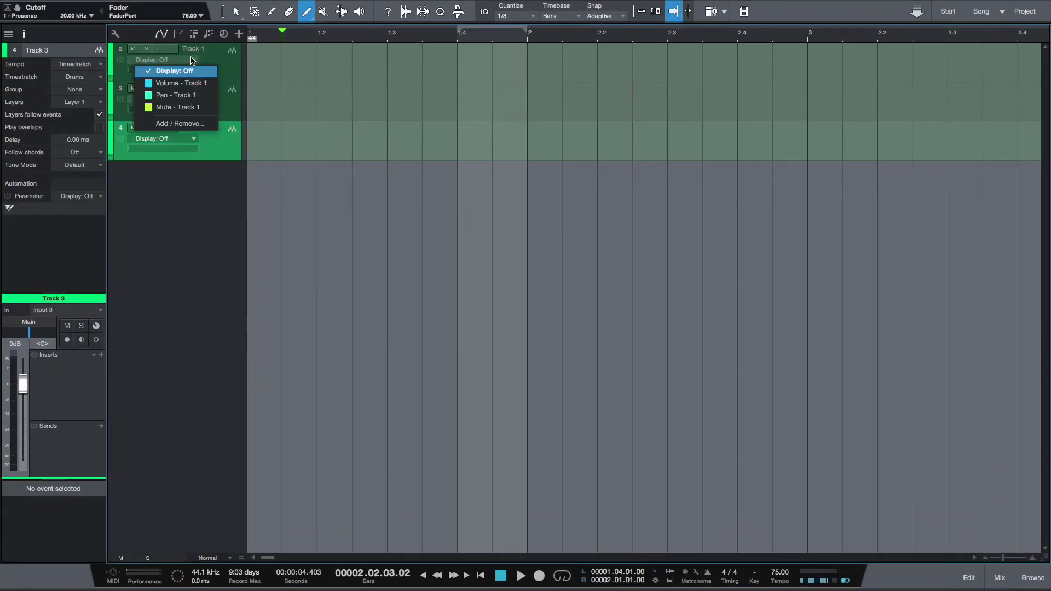
click(175, 95)
click(192, 100)
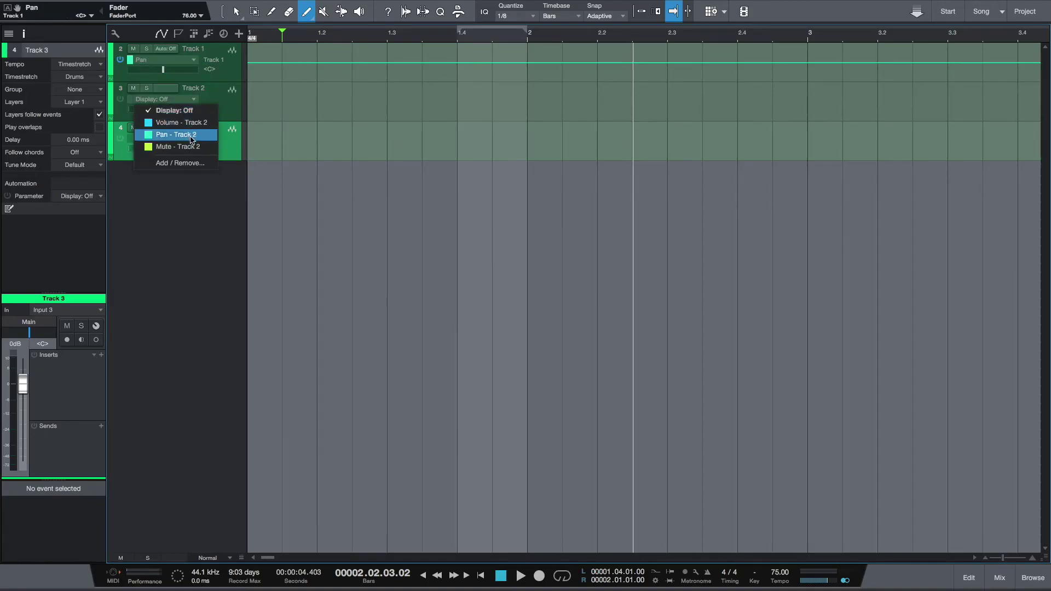
click(174, 134)
click(192, 139)
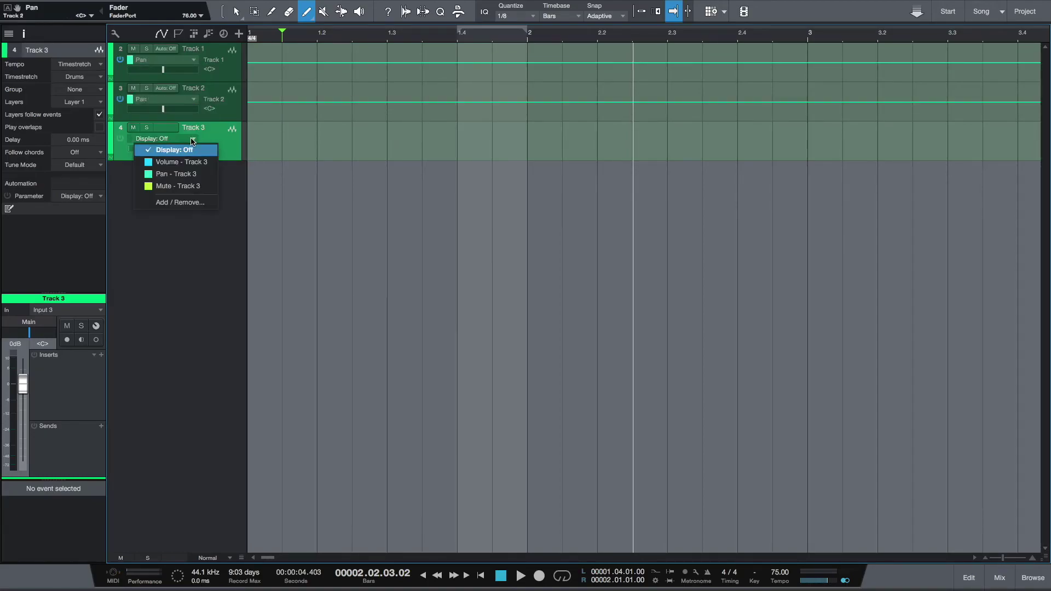
click(195, 174)
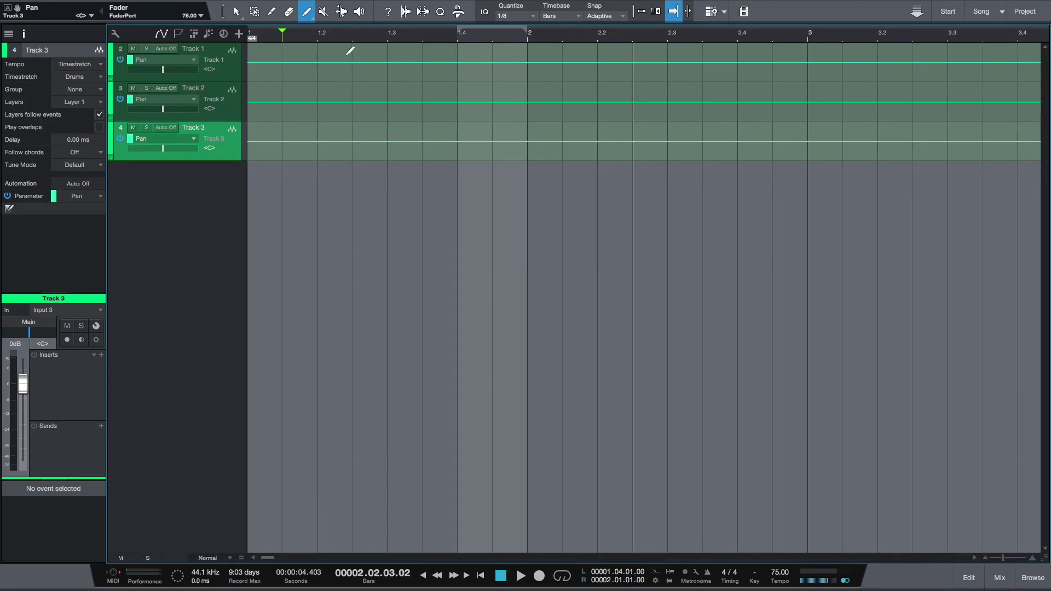
Select the range from 1.2 to 1.4 across all three tracks and lower their Pan automation together to the lowest level
key(2)
mouse_move(318, 50)
mouse_down()
mouse_move(451, 60)
mouse_move(459, 137)
mouse_up()
click(413, 91)
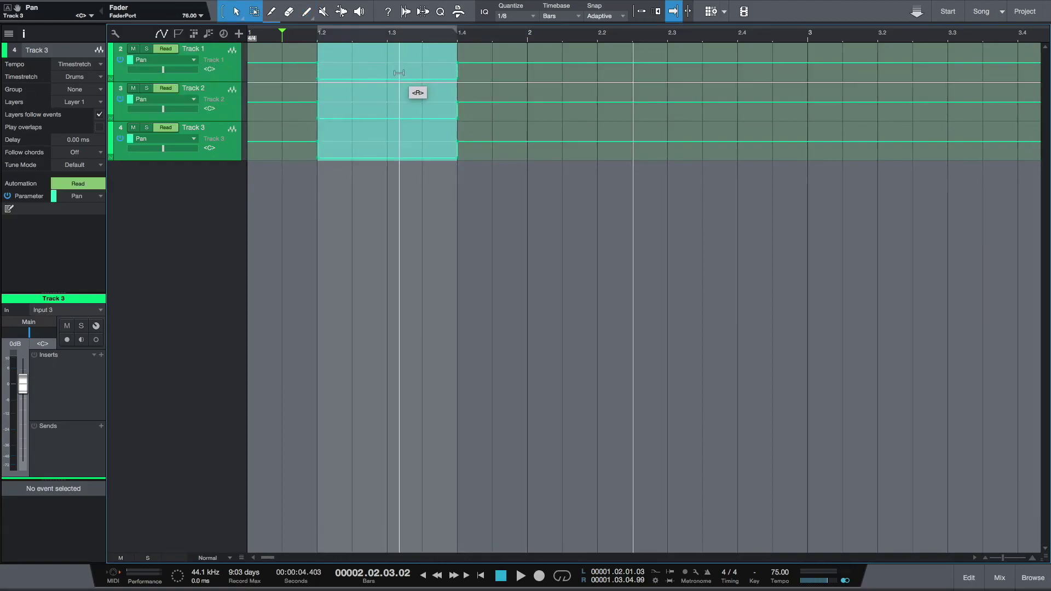